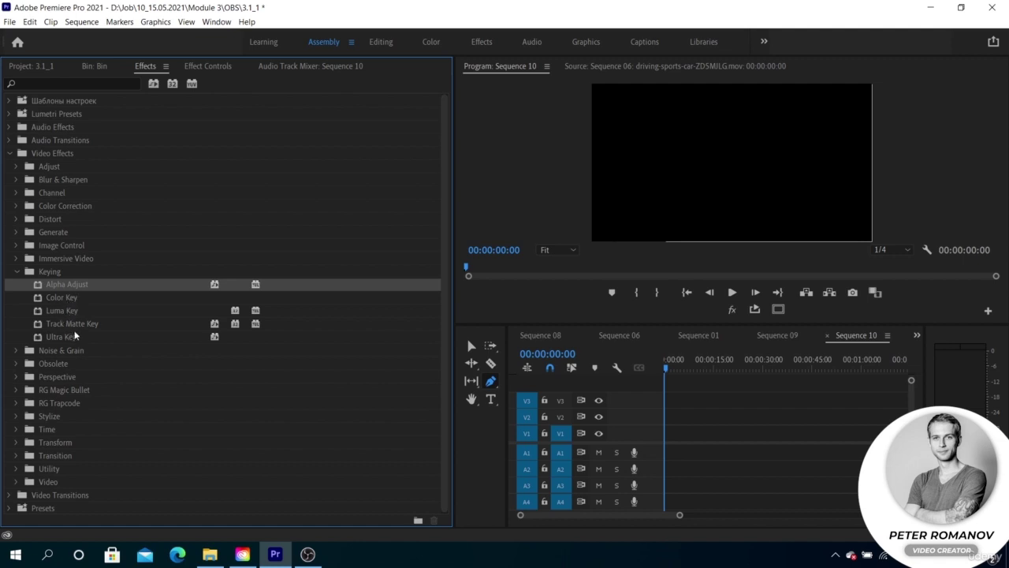
- Select the Luma Key effect in the Keying group of the video effects
left_click(78, 312)
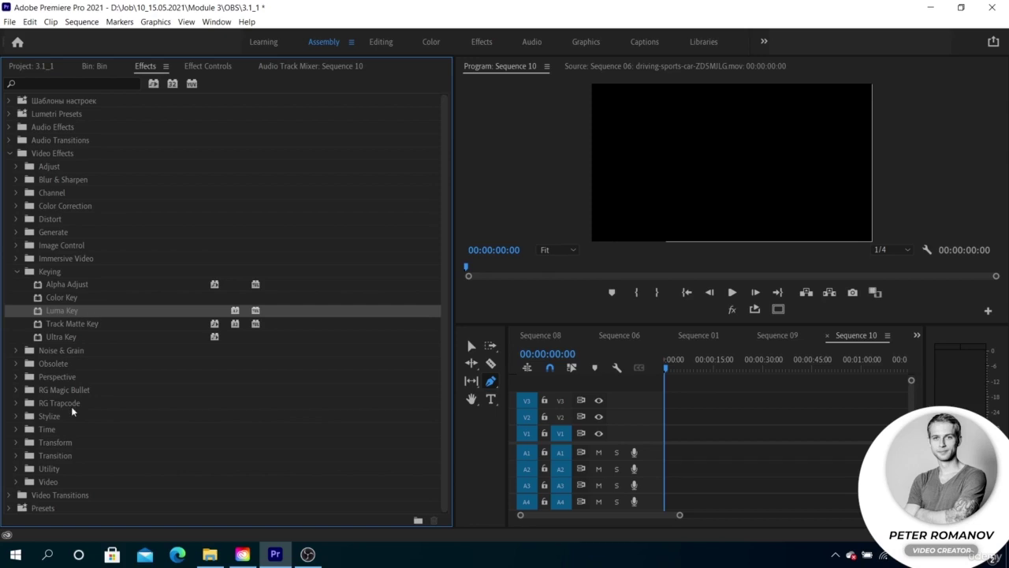
right_click(93, 365)
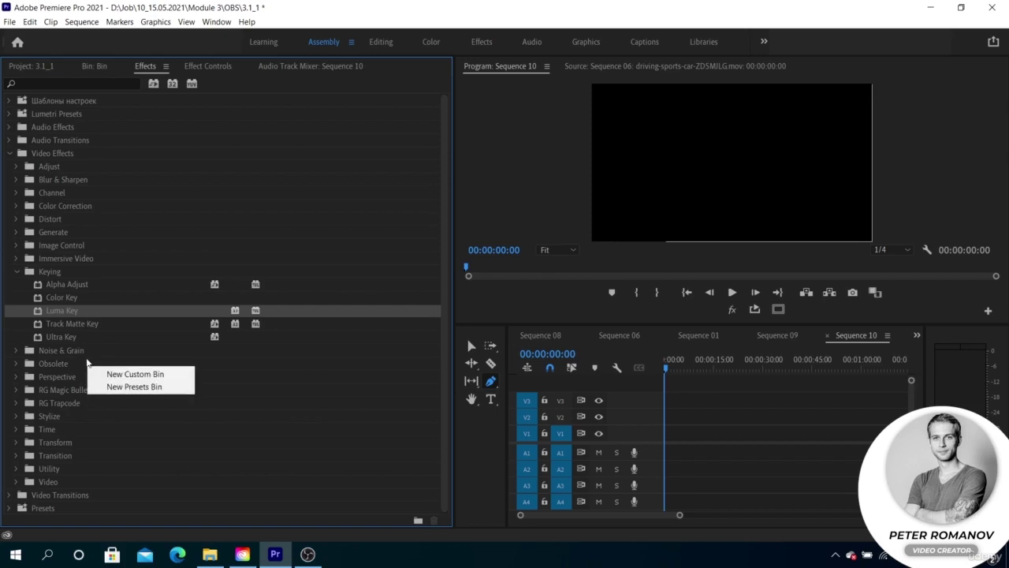
left_click(85, 350)
left_click(90, 312)
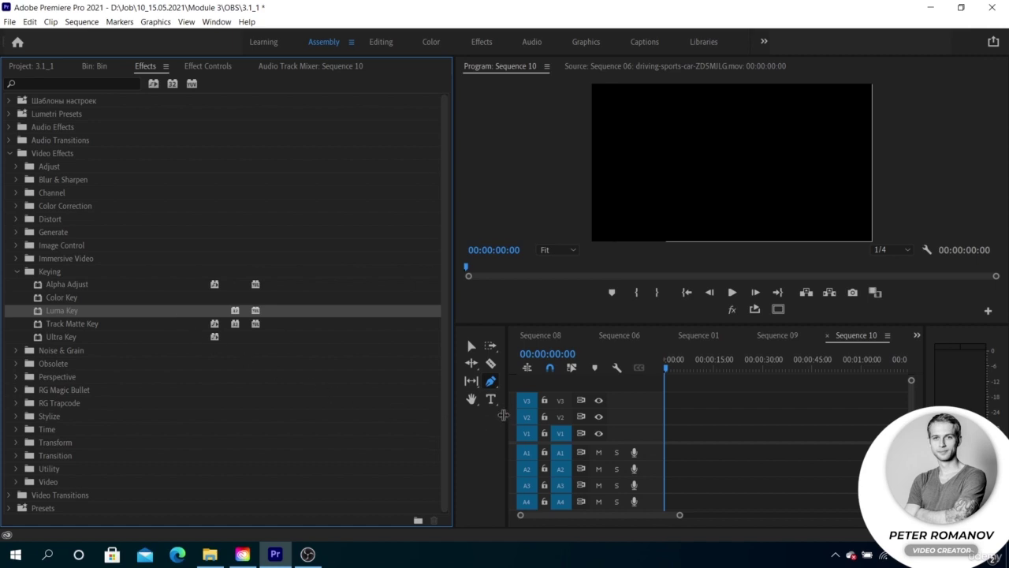
- Resize the workspace so the program monitor and timeline become wider and the tools form a narrow column
left_click_drag(507, 415, 477, 416)
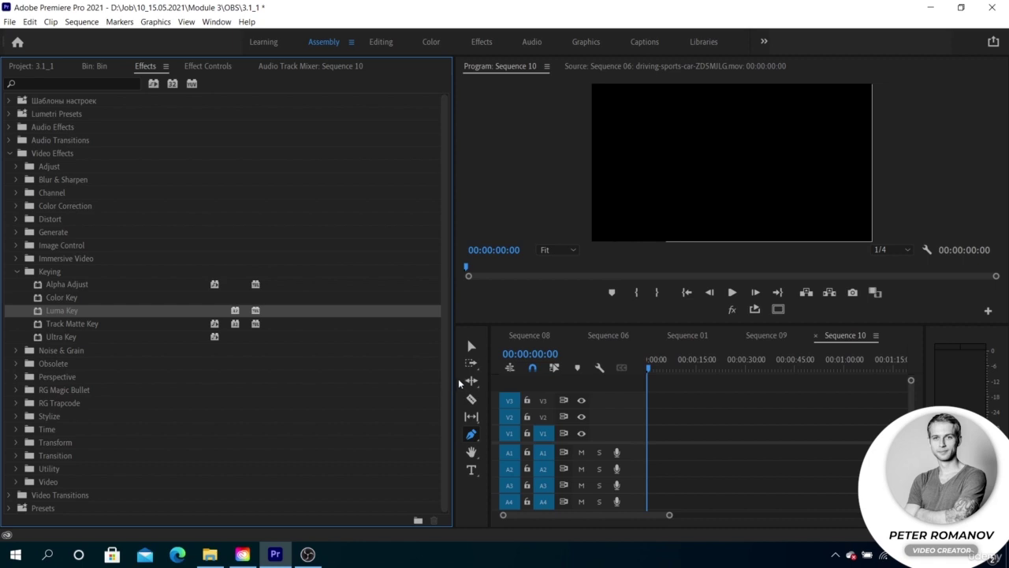
left_click_drag(454, 380, 357, 380)
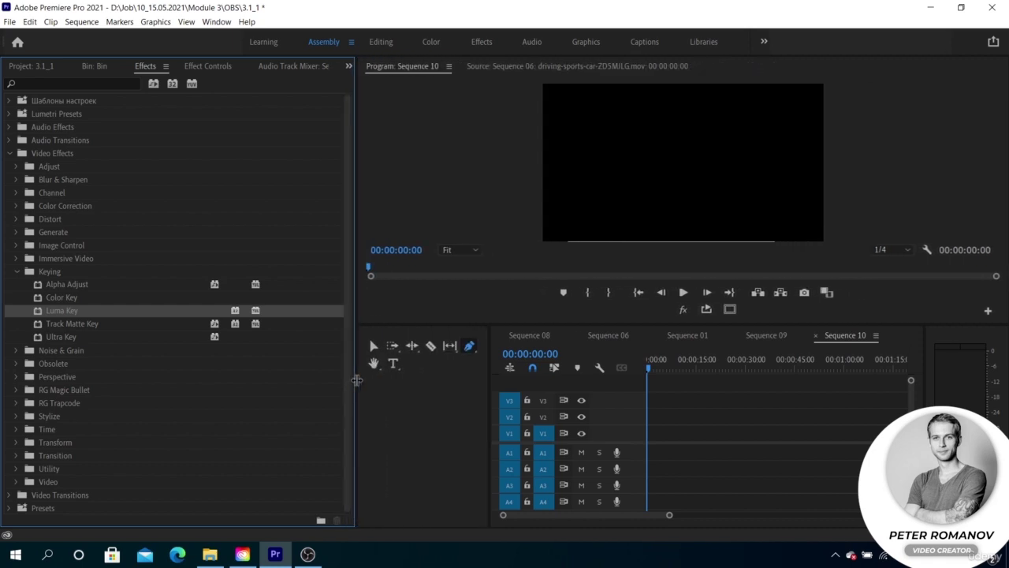
left_click_drag(487, 386, 396, 381)
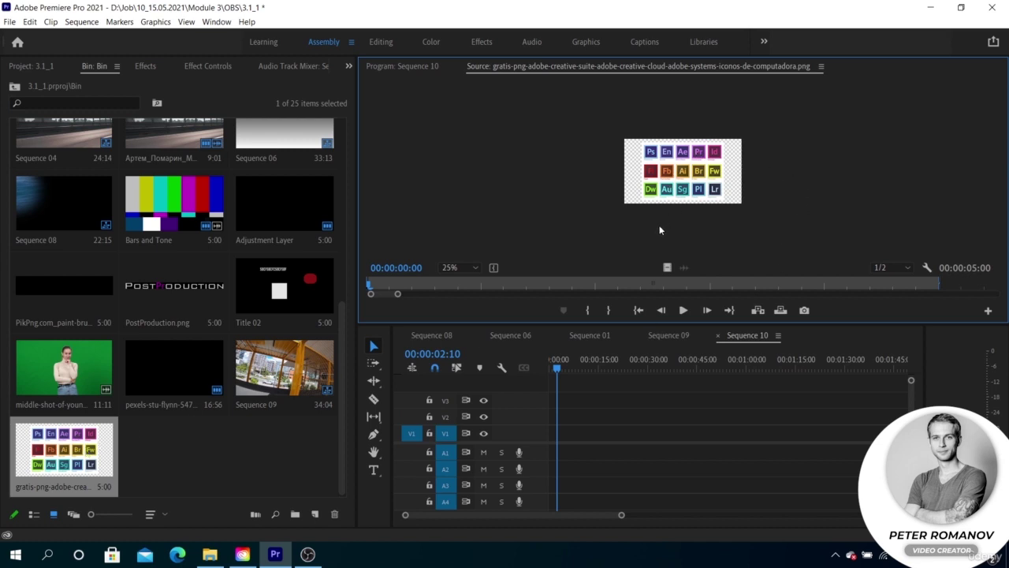
- Place the Adobe icons PNG at the start of track V1 in Sequence 10 and show the transparency grid in the program monitor
left_click_drag(76, 446, 556, 433)
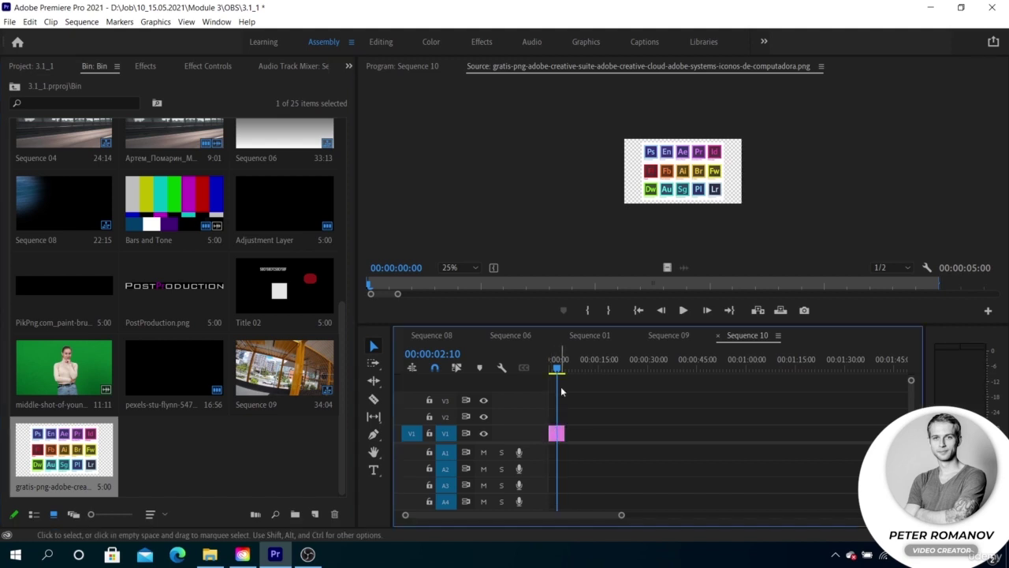
left_click(19, 66)
left_click(97, 65)
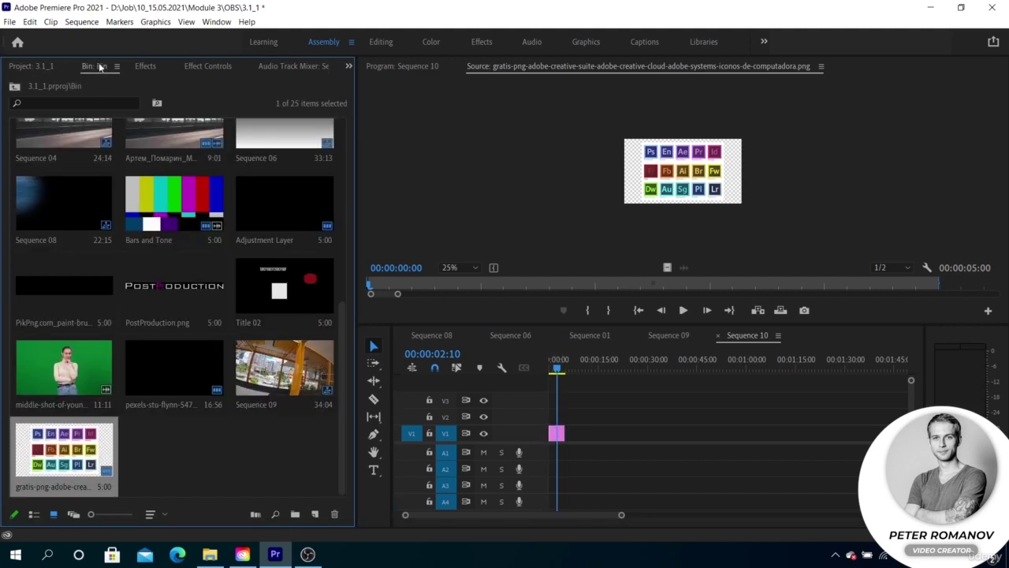
left_click(927, 267)
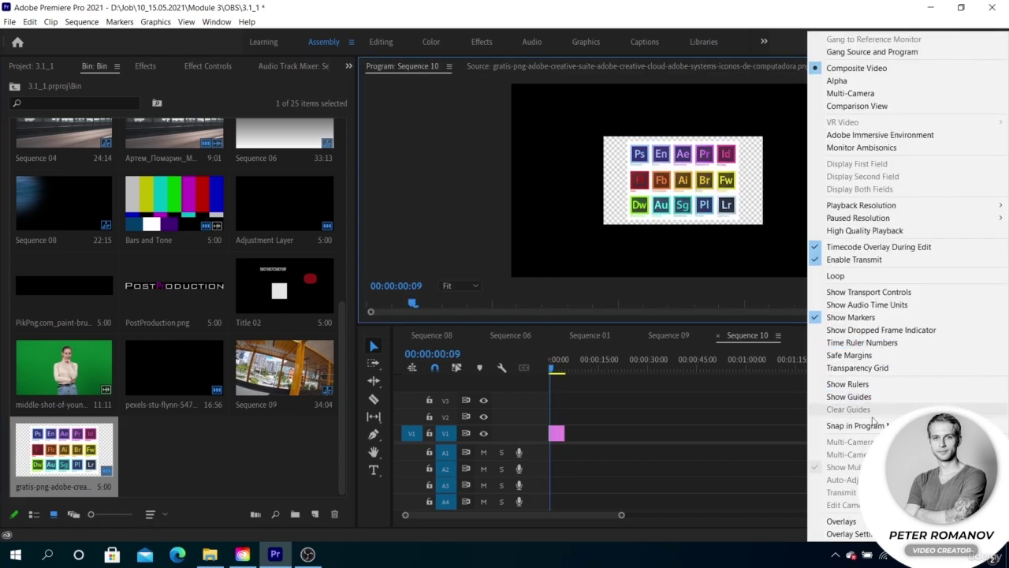
left_click(862, 368)
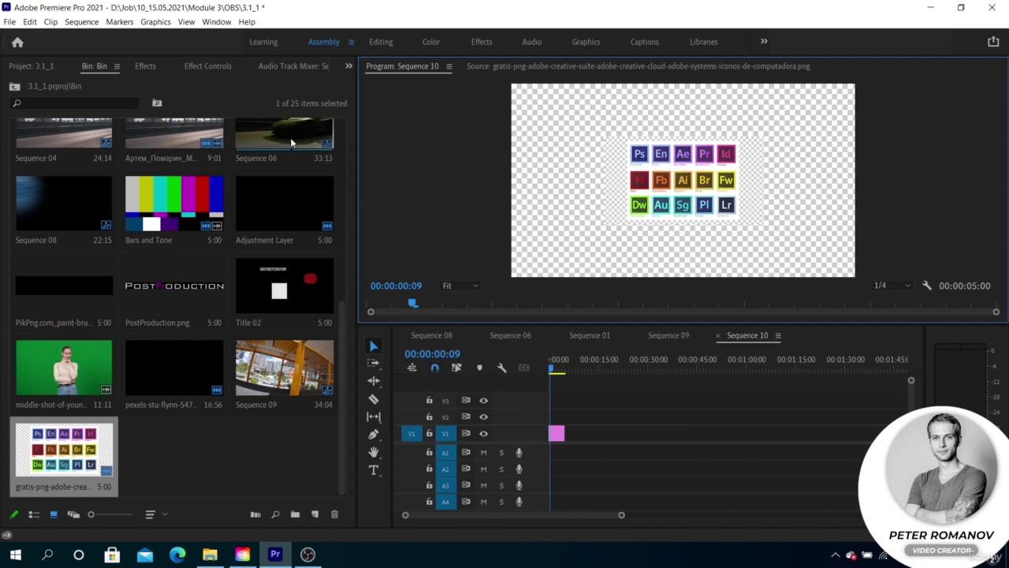
- Apply the Luma Key effect to the Adobe icons clip on V1 and show its effect settings
left_click(147, 67)
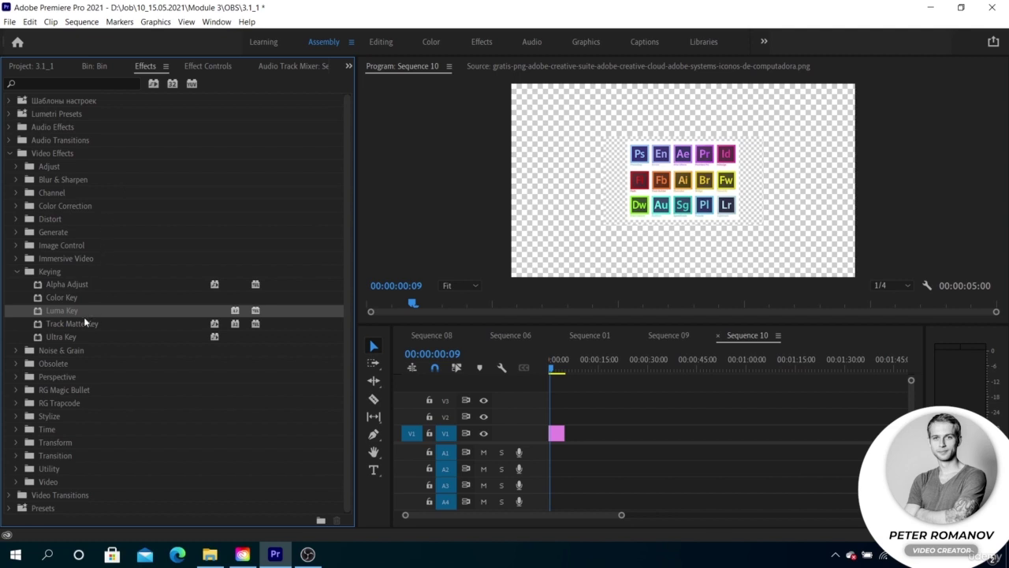
left_click_drag(83, 317, 557, 431)
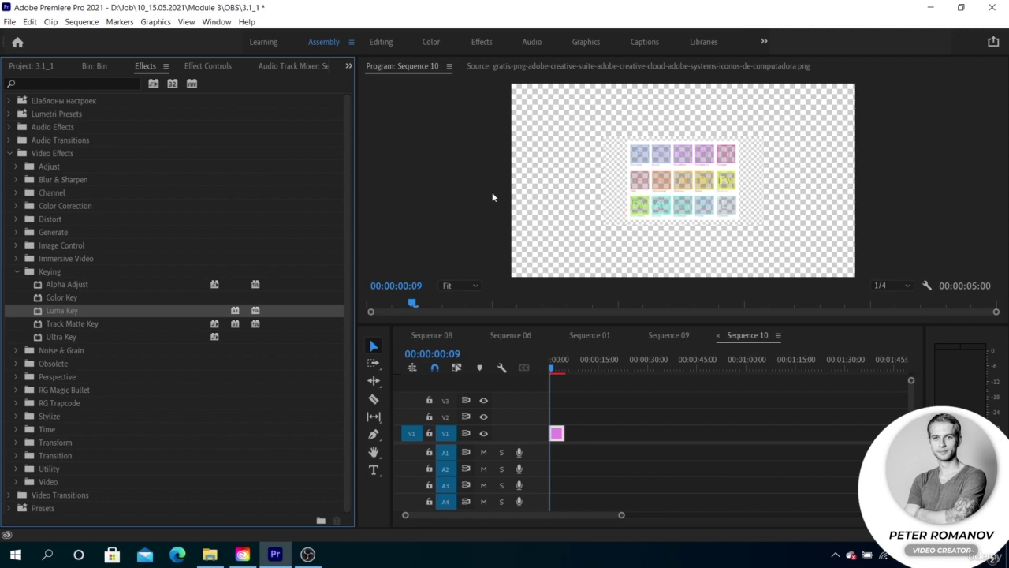
left_click(199, 68)
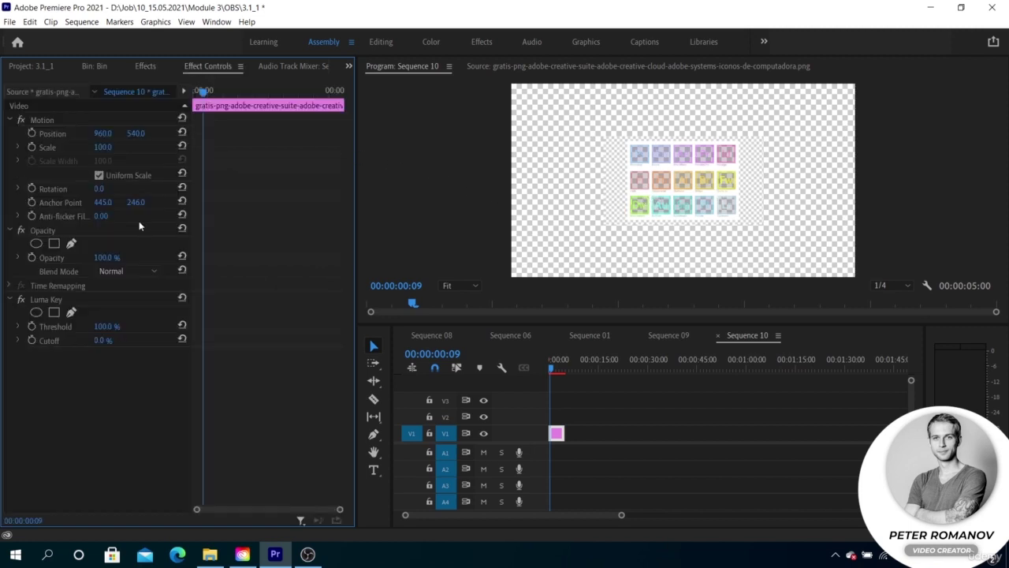
- Set the Luma Key threshold to 12% and the cutoff to 24% on the icons clip
key("ctrl+z")
key("ctrl+z")
key("ctrl+z")
key("ctrl+z")
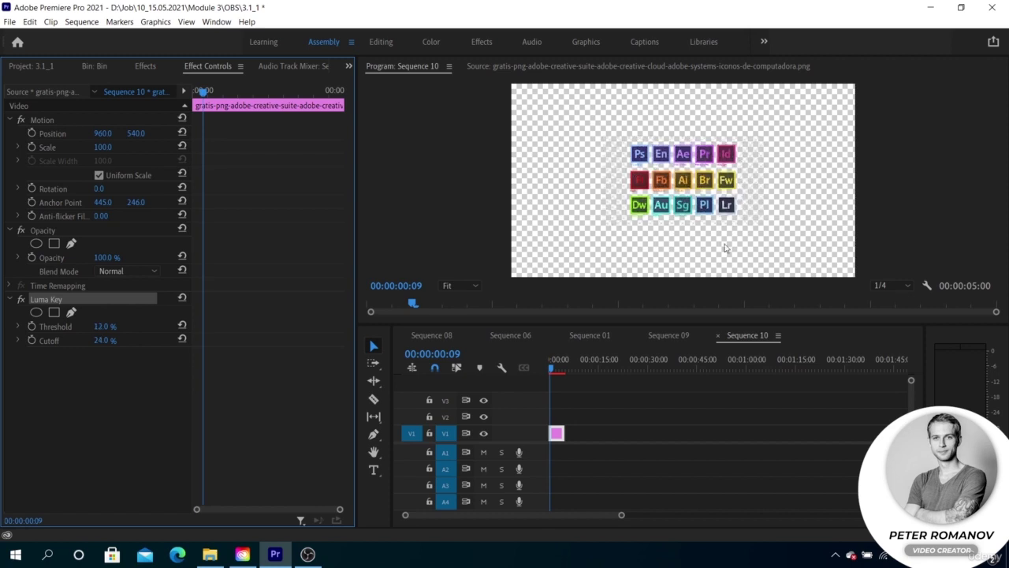
- Adjust the Luma Key to a 19% threshold and 20% cutoff while viewing the alpha channel, and return to composite video
left_click(927, 286)
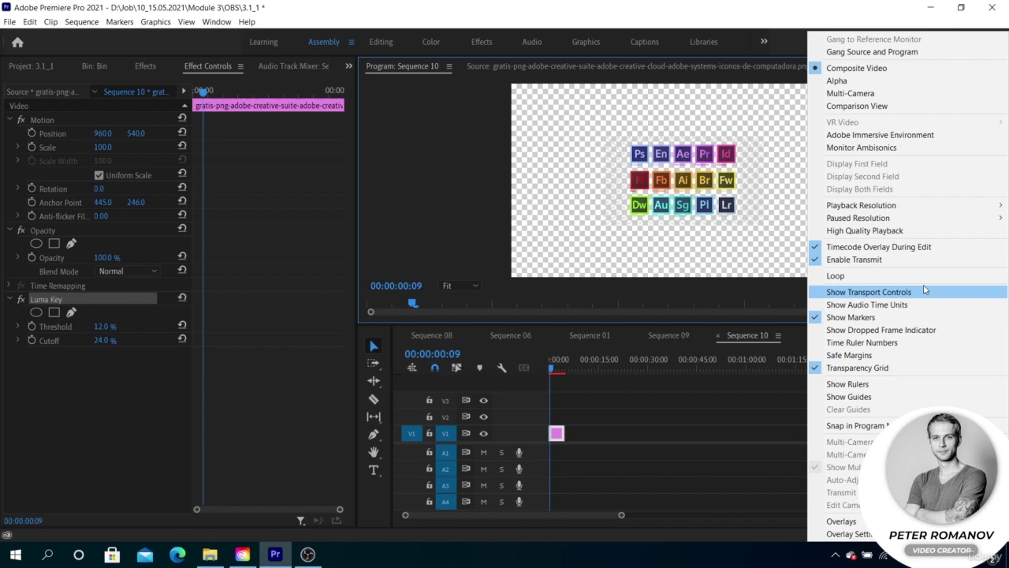
left_click(866, 81)
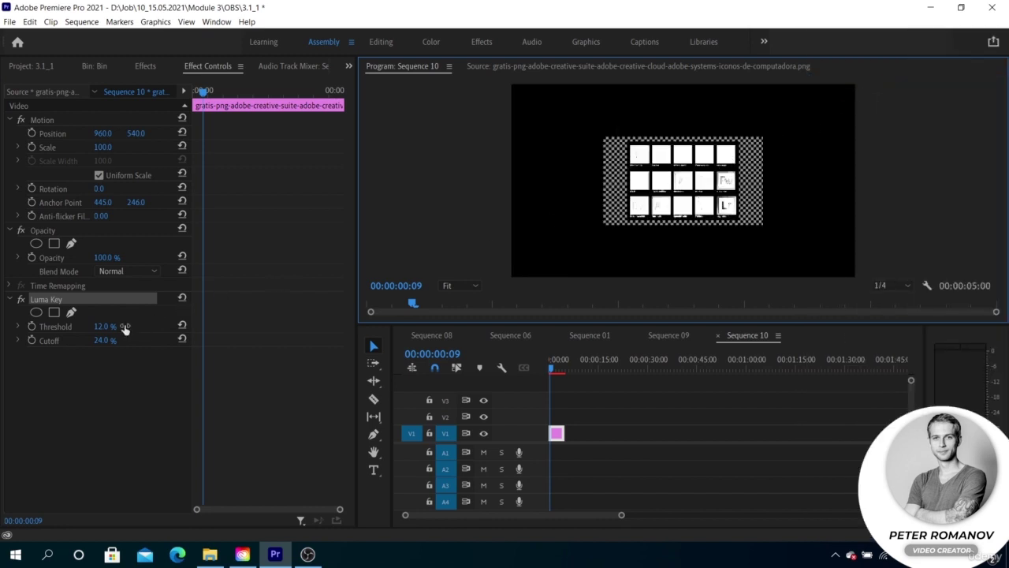
left_click(103, 327)
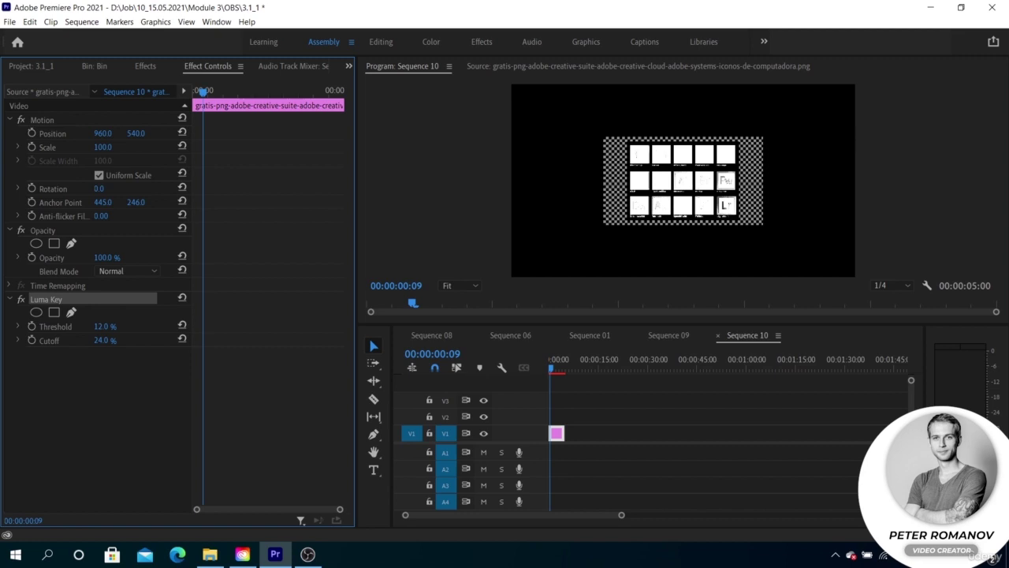
mouse_move(103, 326)
left_mouse_down()
mouse_move(111, 327)
mouse_move(102, 340)
mouse_move(104, 326)
left_mouse_up()
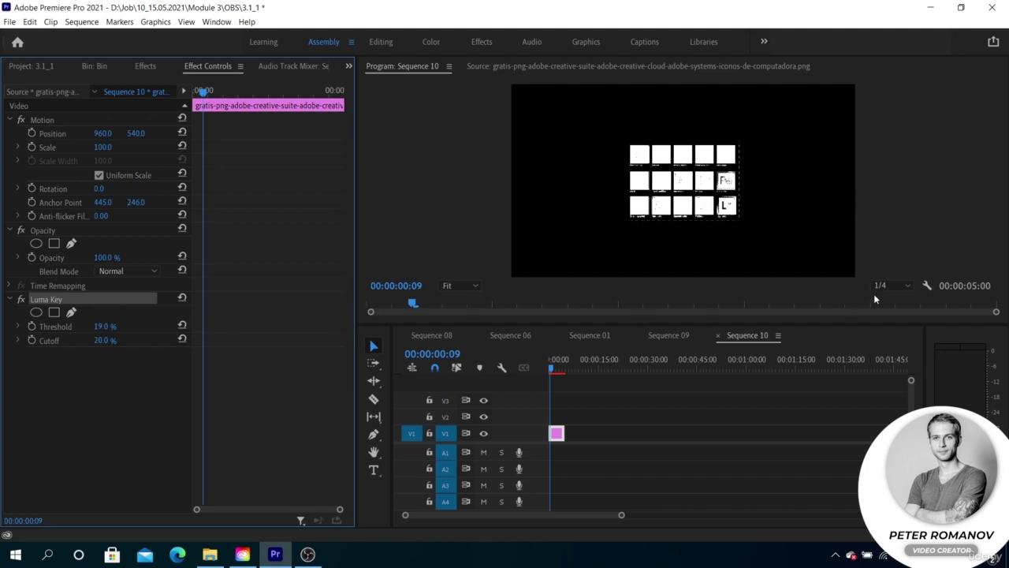
left_click(928, 285)
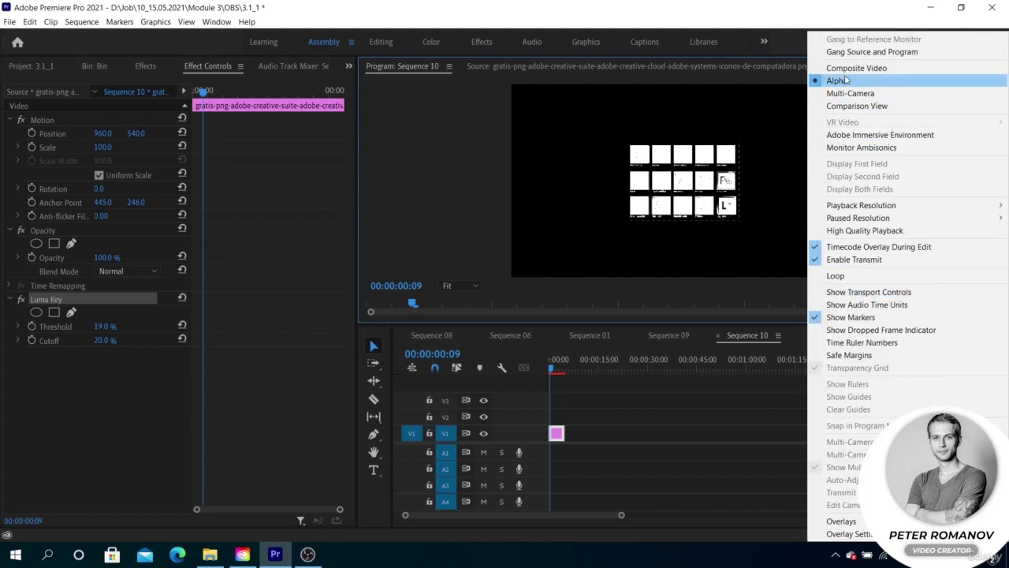
left_click(856, 68)
- Move the icons clip up to V2 and place the driving car footage beneath it on V1, with the playhead at 00:00:06:05
left_click(94, 65)
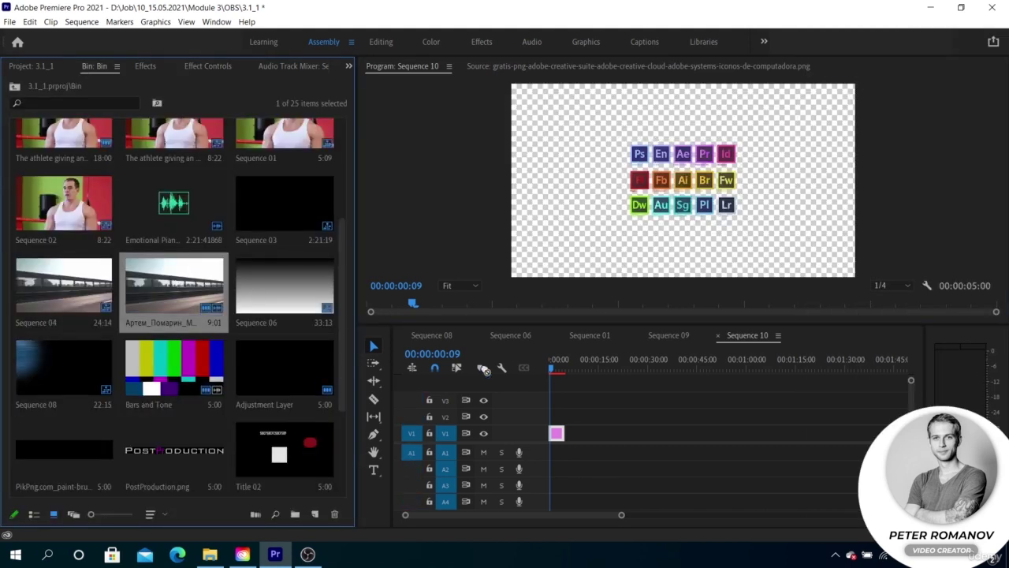
left_click_drag(557, 432, 573, 415)
left_click(569, 370)
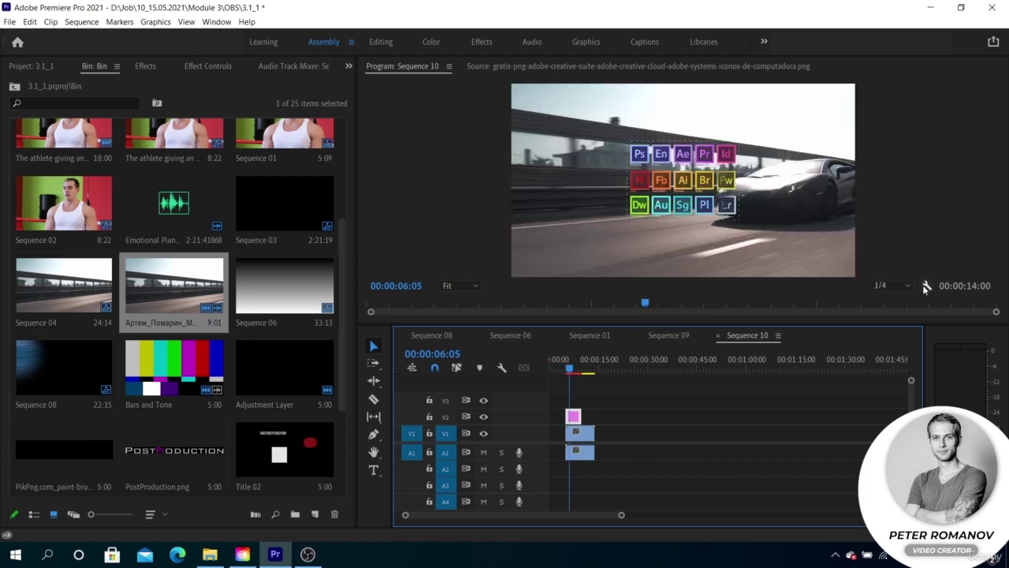
- Try Luma Key threshold values of 18.5% and 17.5% on the icons clip over the car footage
left_click(197, 66)
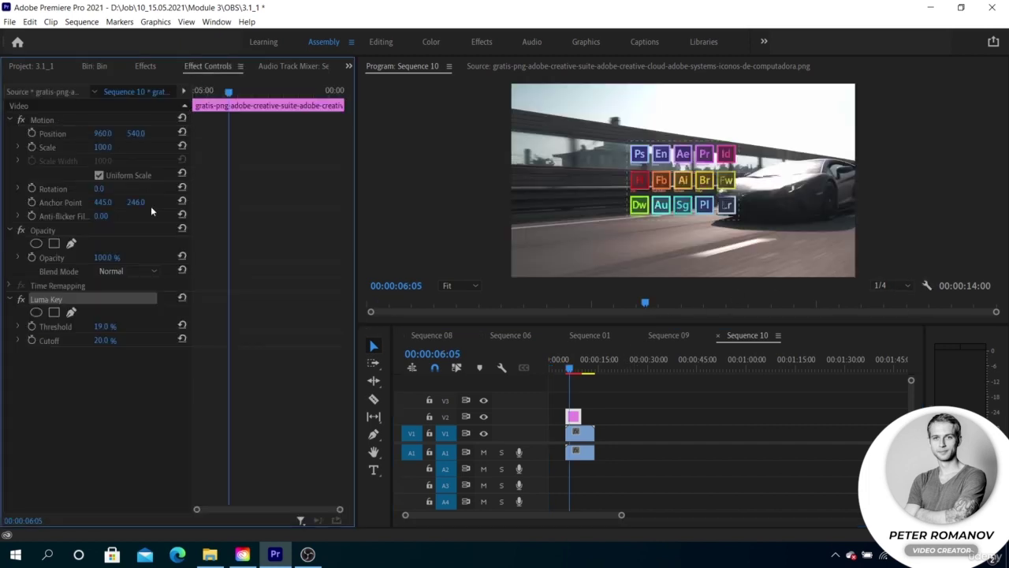
left_click(105, 327)
type("18.5")
key("Return")
left_click(111, 326)
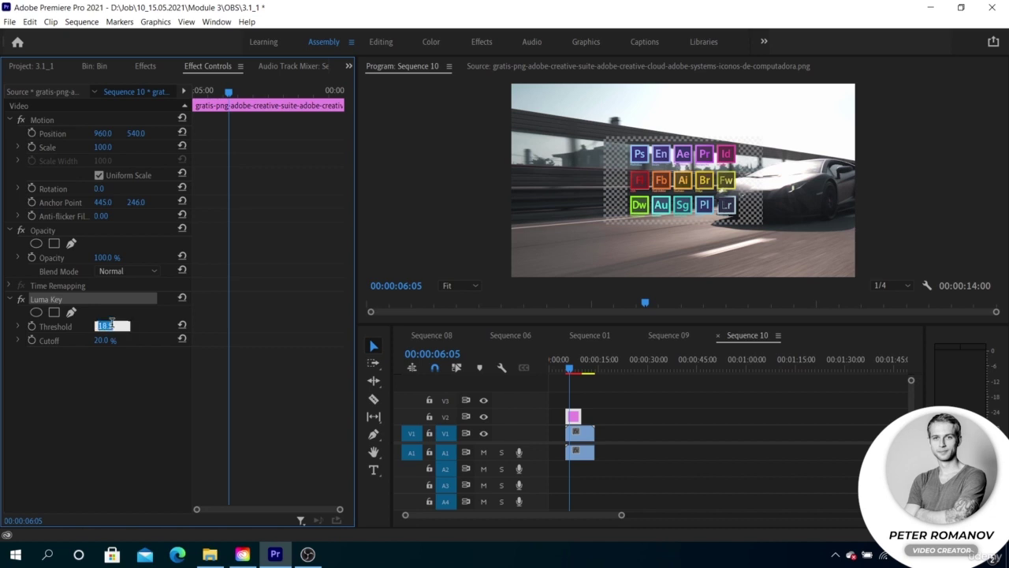
type("17.5")
key("Return")
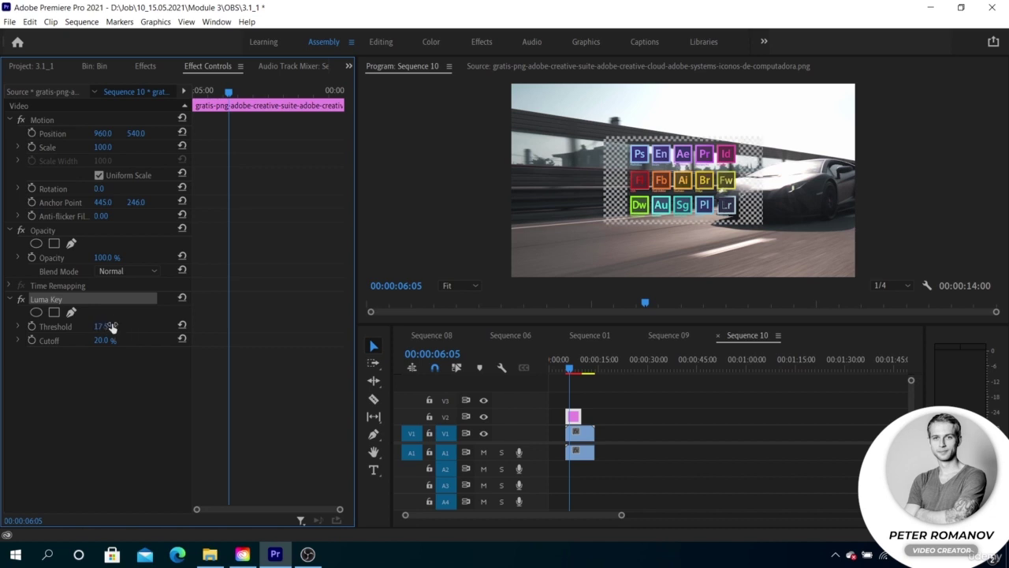
- Fine-tune the Luma Key on the icons clip to a 19.3% threshold and a 22% cutoff
left_click(111, 326)
type("32.5")
key("Return")
mouse_move(105, 326)
left_mouse_down()
mouse_move(85, 326)
mouse_move(94, 326)
left_mouse_up()
left_click(112, 326)
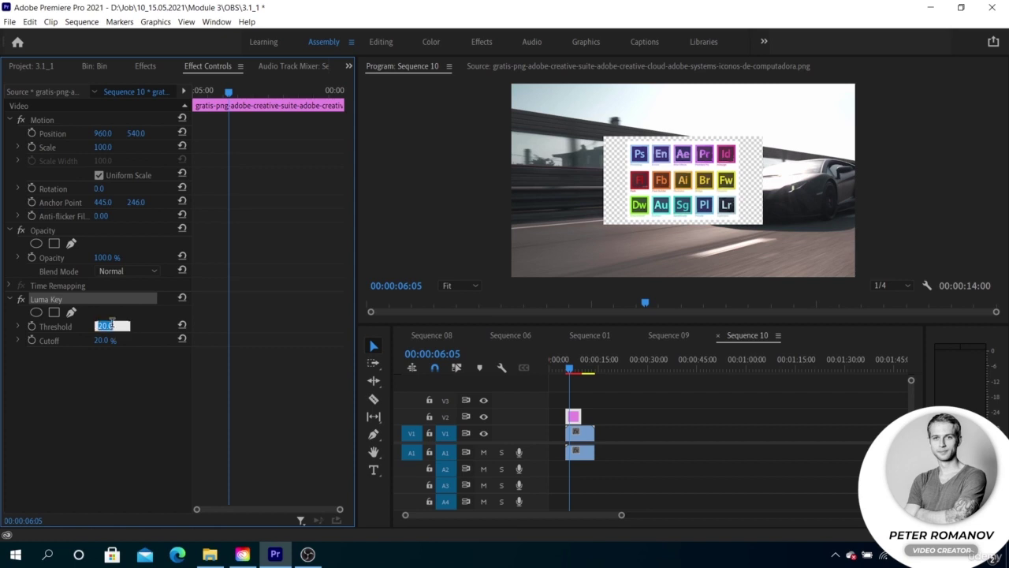
type("18")
key("Return")
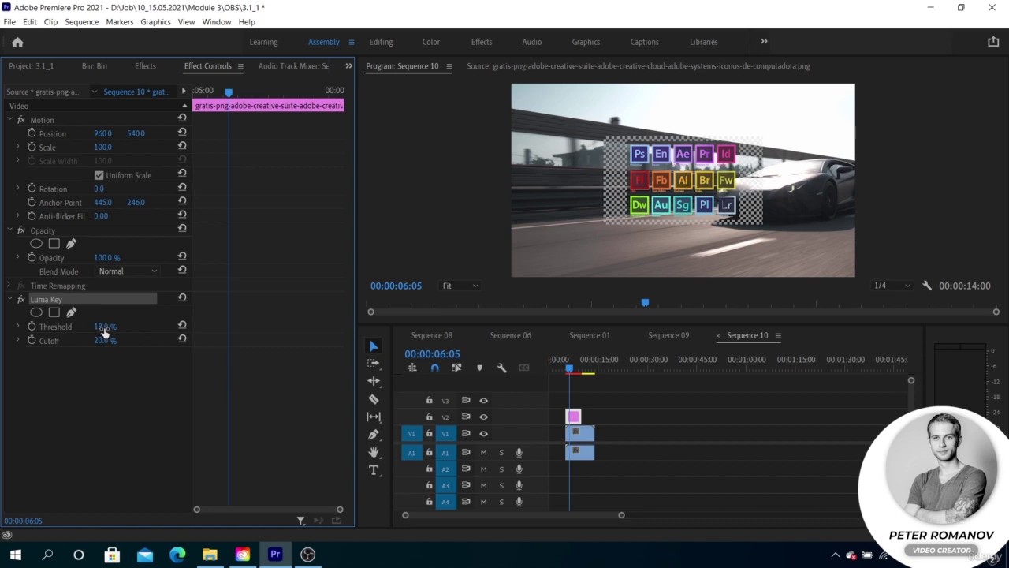
key("ctrl+z")
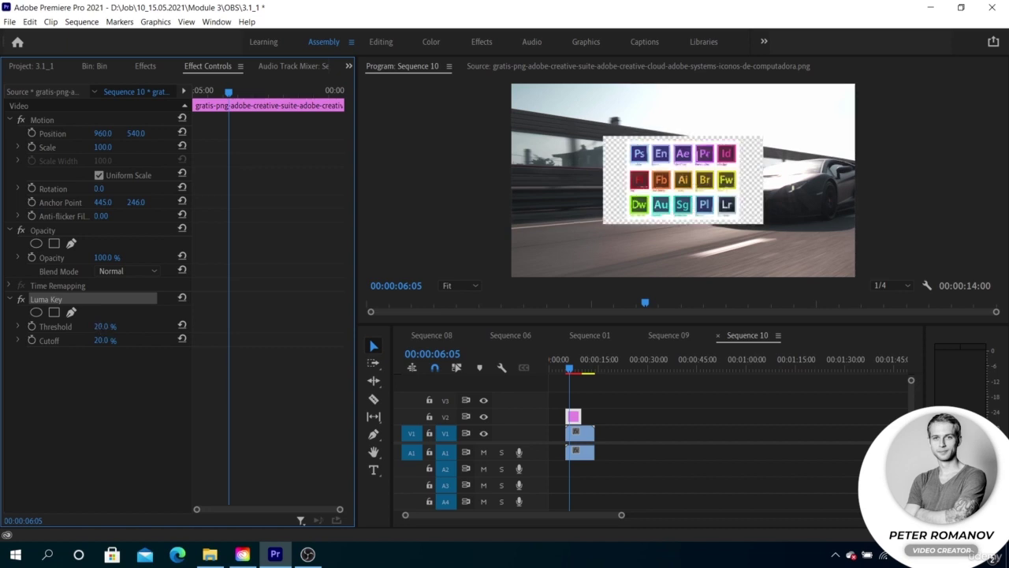
key("ctrl+shift+z")
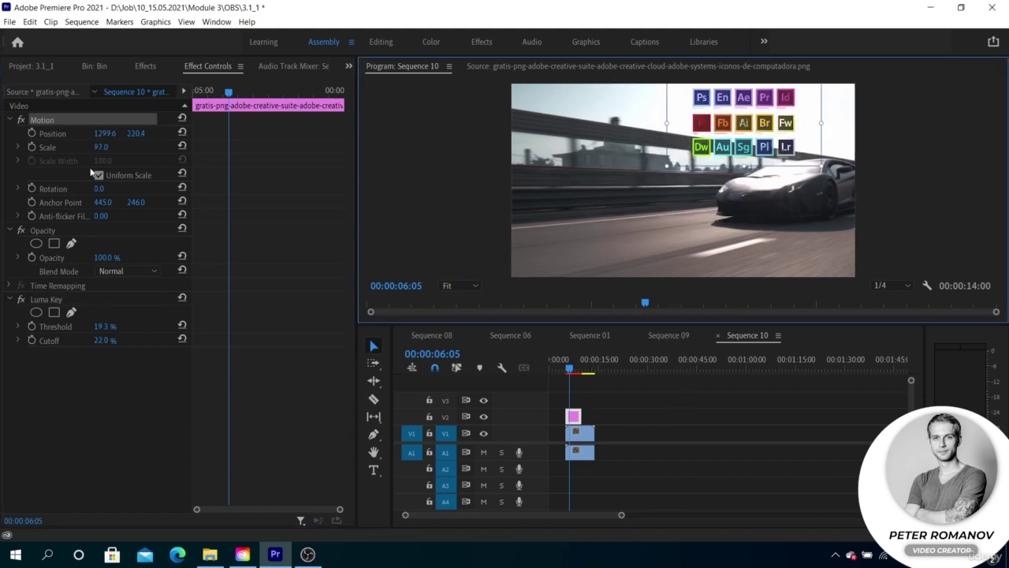
- Scale the icons graphic to 47% and move it to the frame's upper-right corner at position 1600.6, 150.6
left_click_drag(96, 147, 57, 148)
left_click_drag(748, 141, 800, 129)
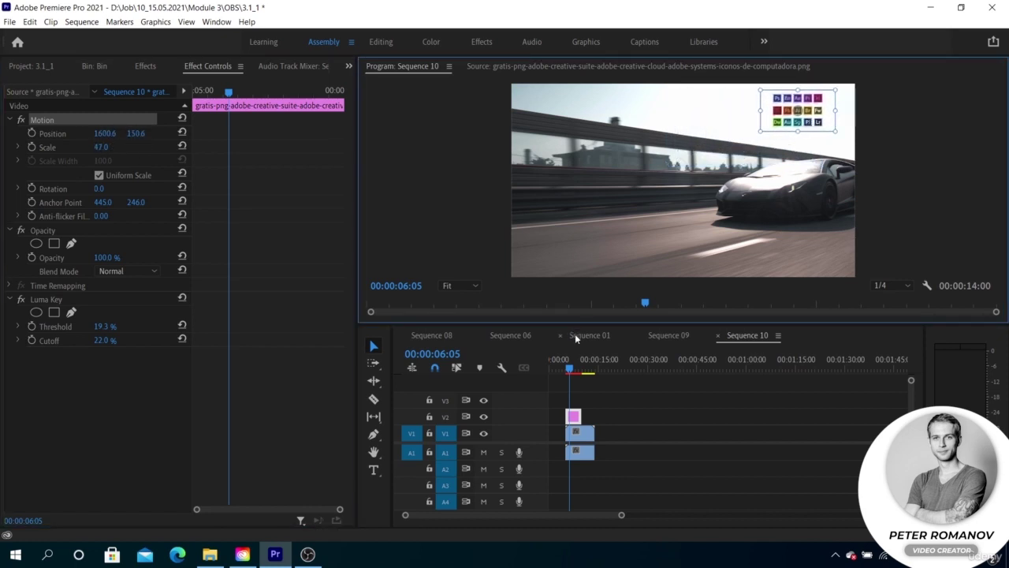
- Play back the keyed overlay and extend the icons clip on V2 to the end of the car footage
left_click_drag(570, 367, 568, 367)
key("space")
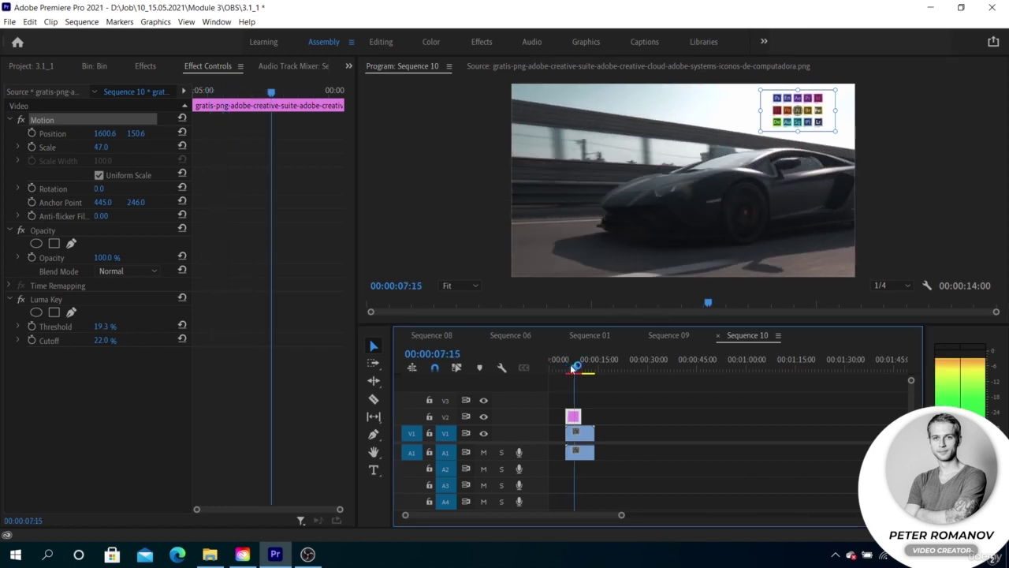
key("space")
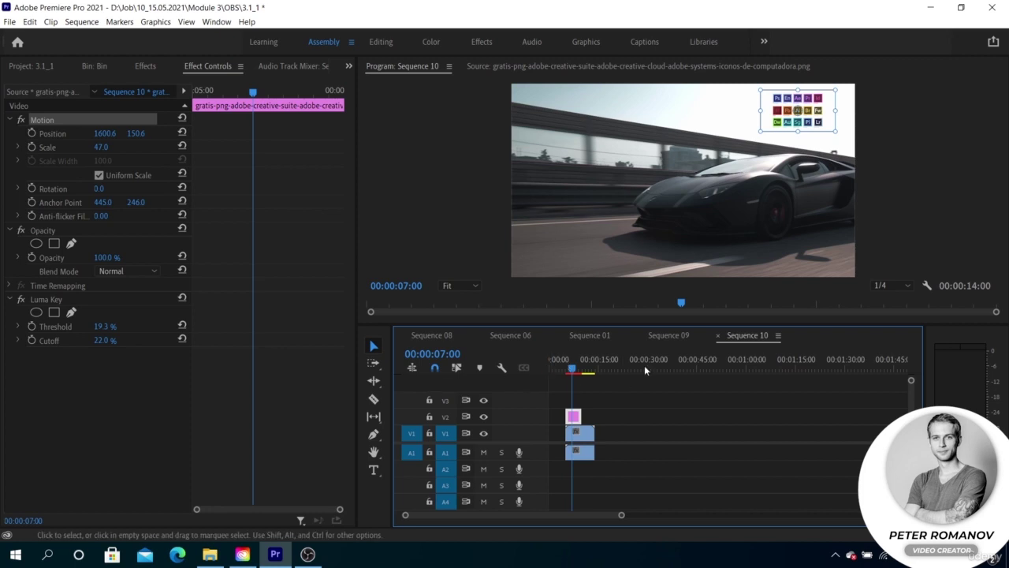
left_click_drag(580, 416, 594, 411)
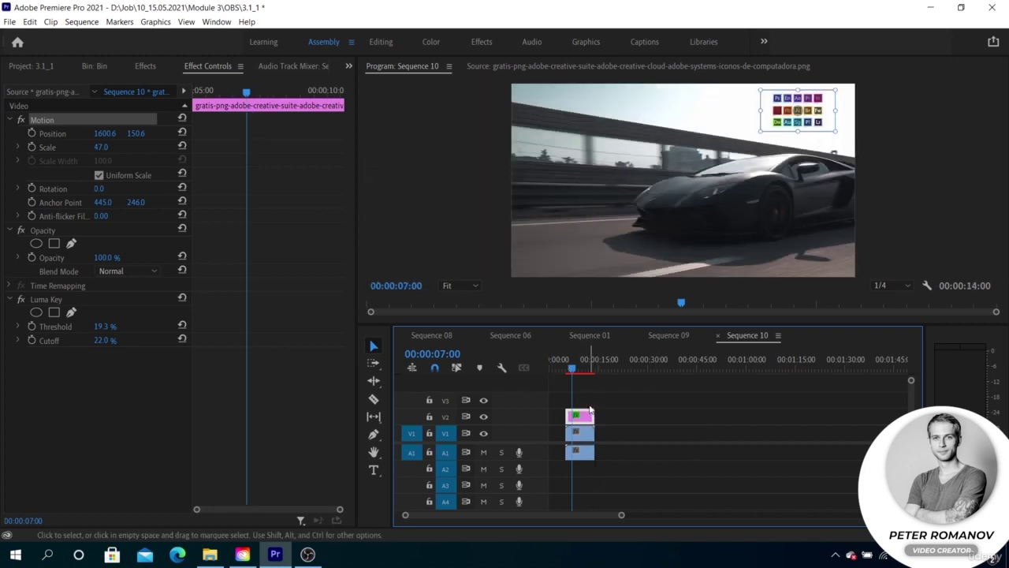